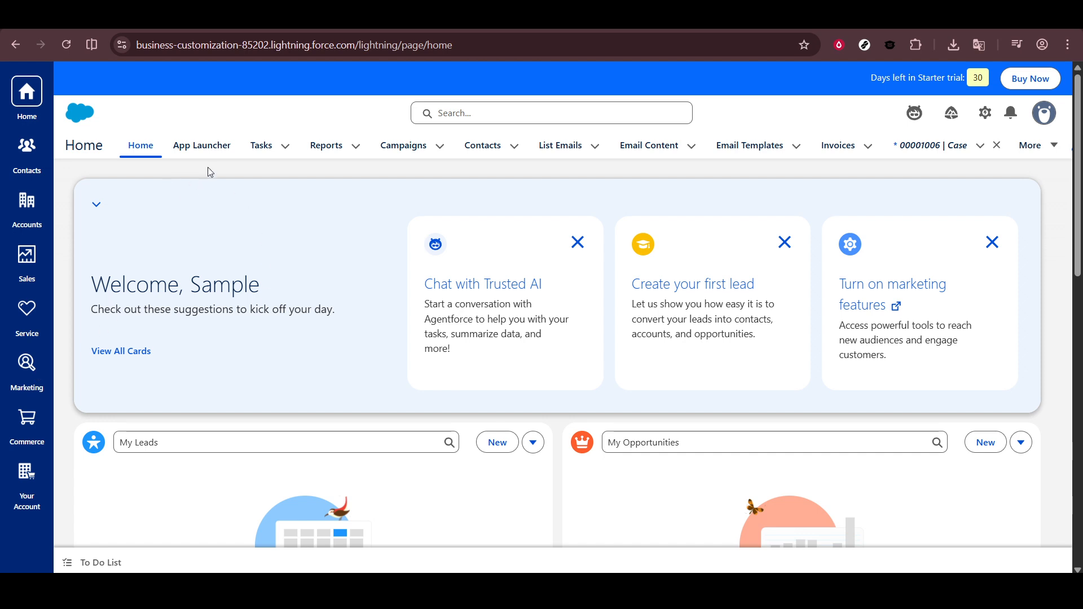
Open the Tasks page from the full list of items in the App Launcher
left_click(212, 148)
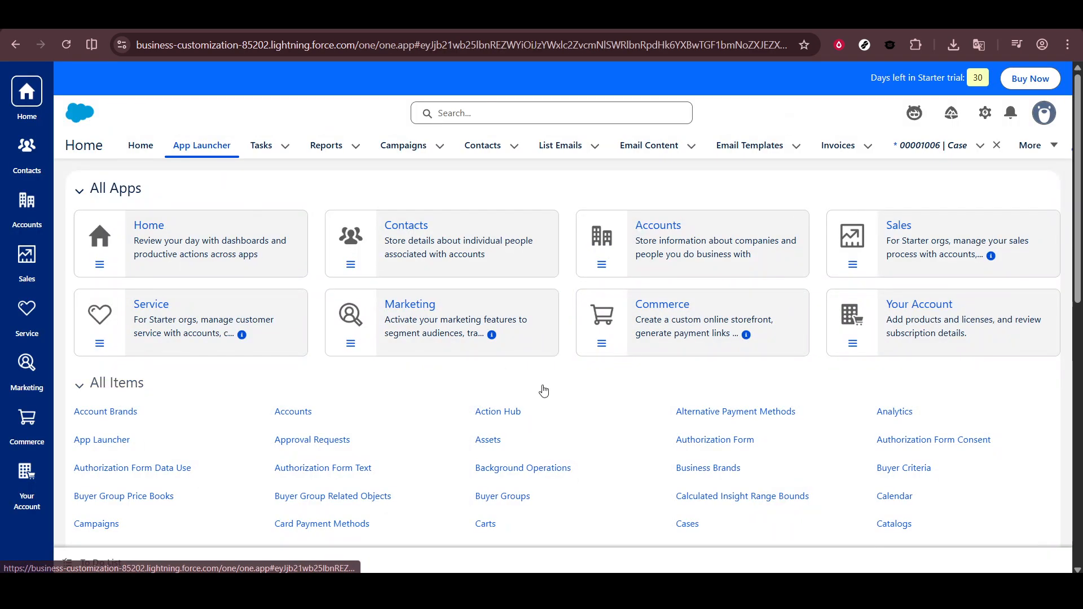
scroll(621, 485, "down", 8)
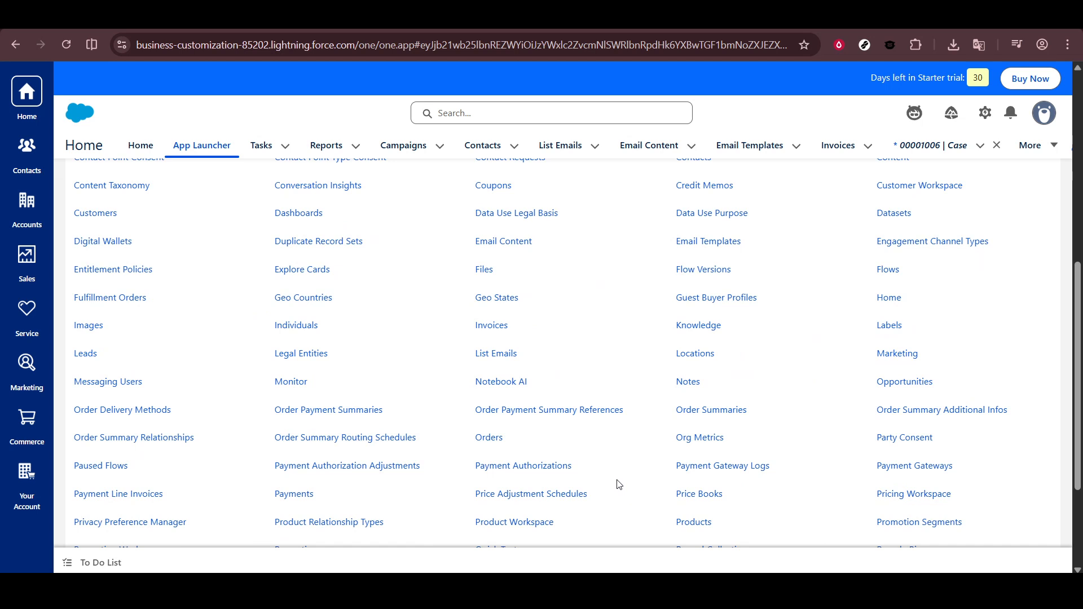
scroll(615, 485, "down", 3)
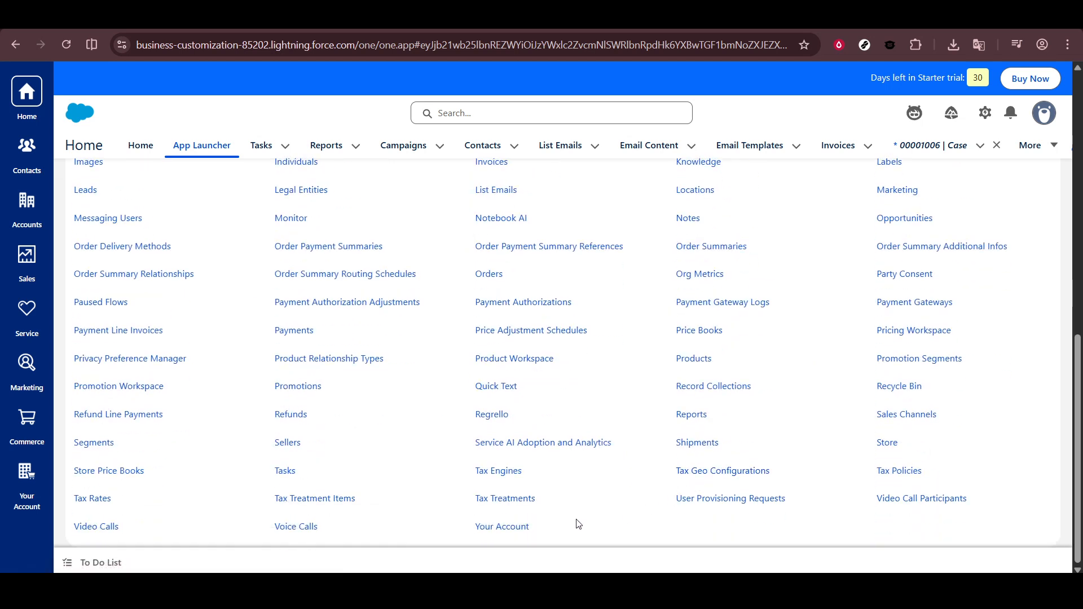
left_click(286, 472)
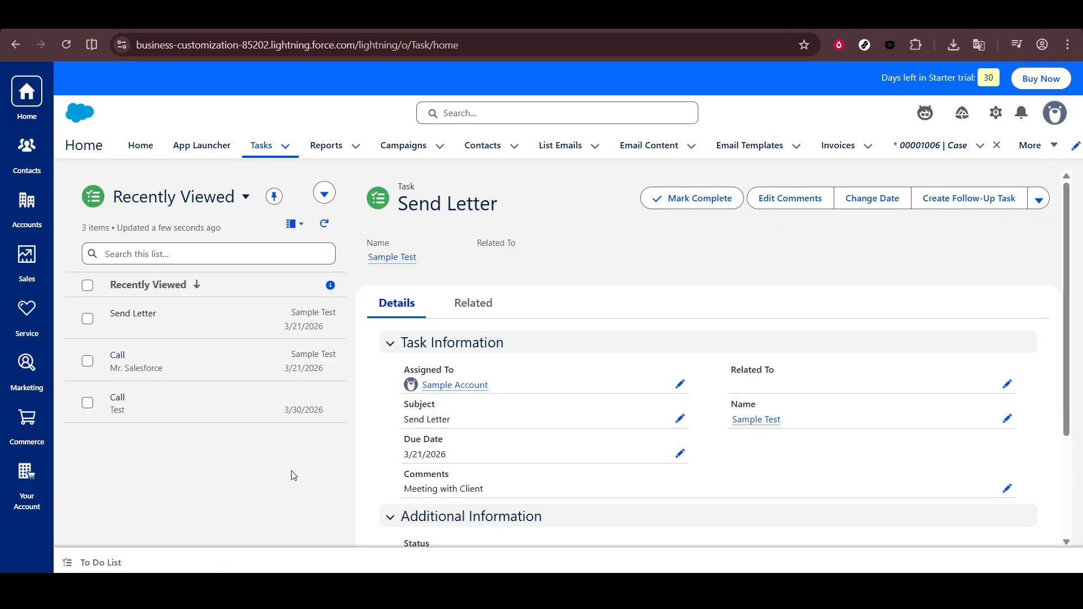
Change the due date of the Send Letter task to 3/22/2026 and save it
left_click(204, 327)
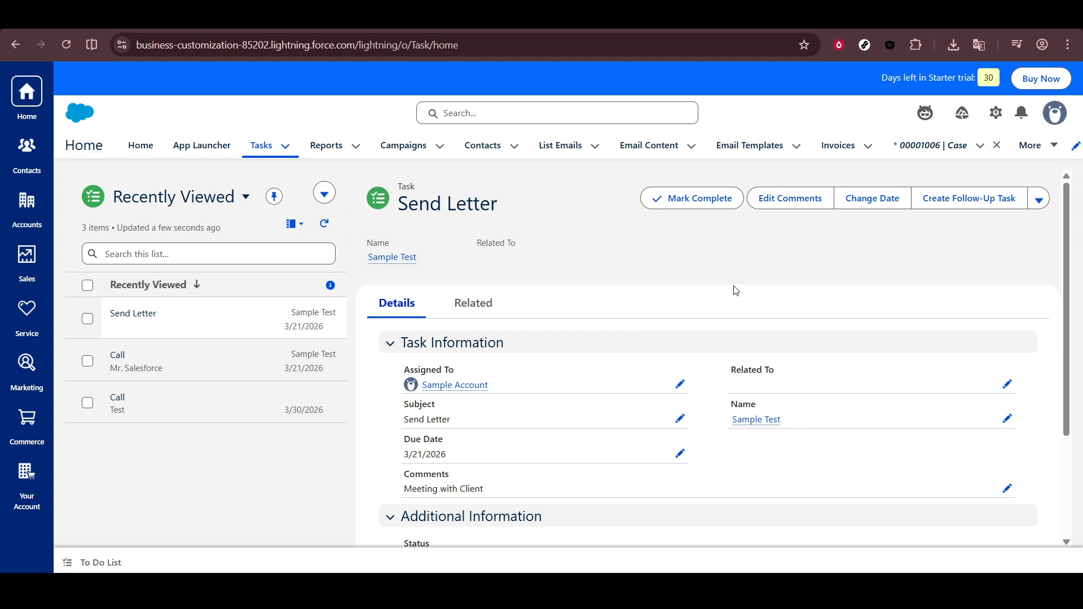
left_click(852, 201)
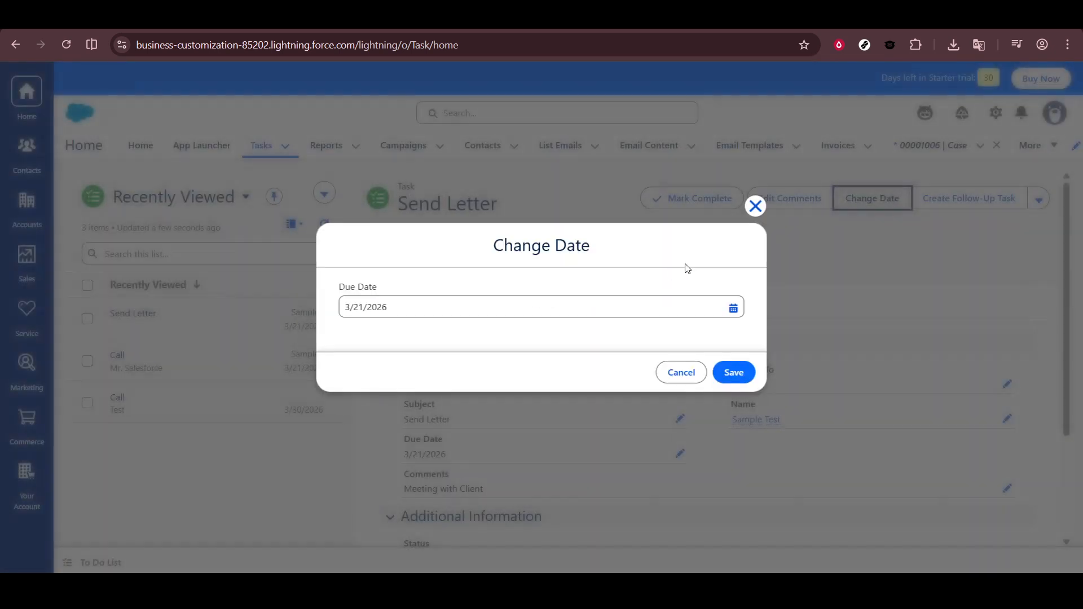
left_click(734, 308)
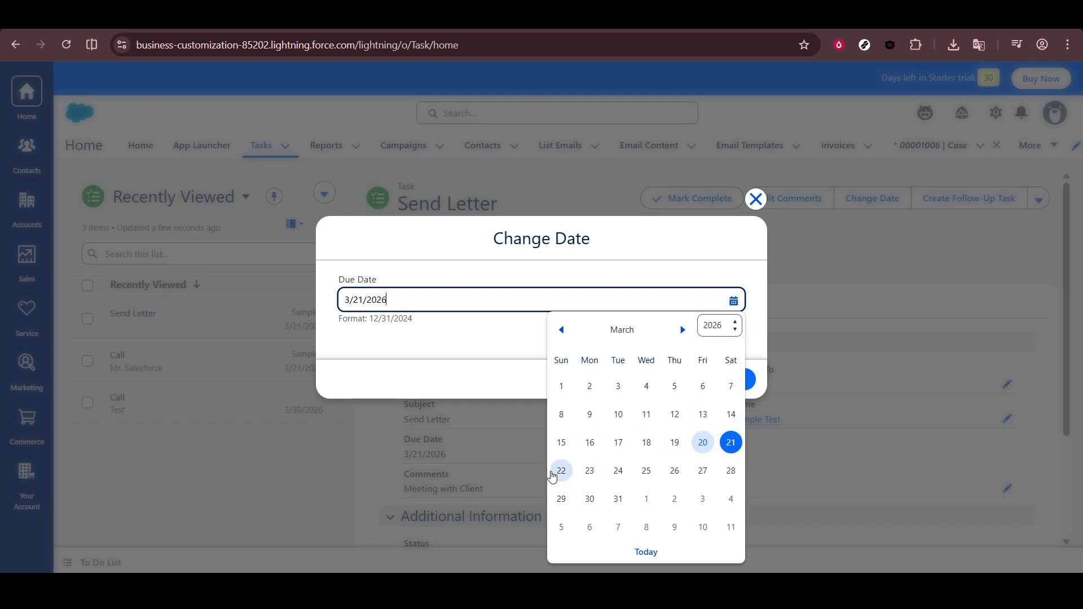
left_click(561, 471)
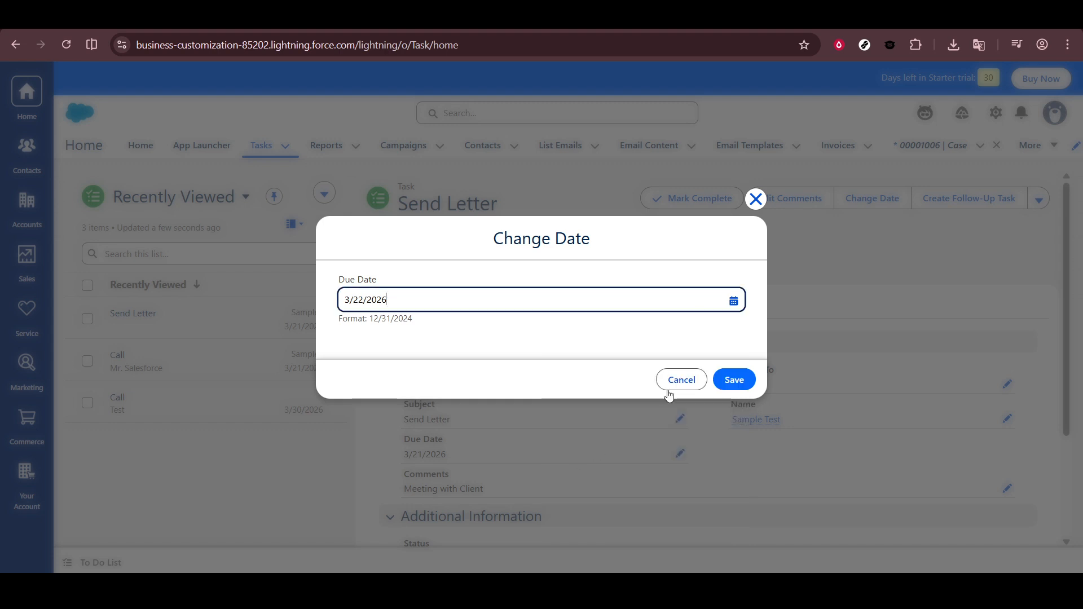
left_click(728, 381)
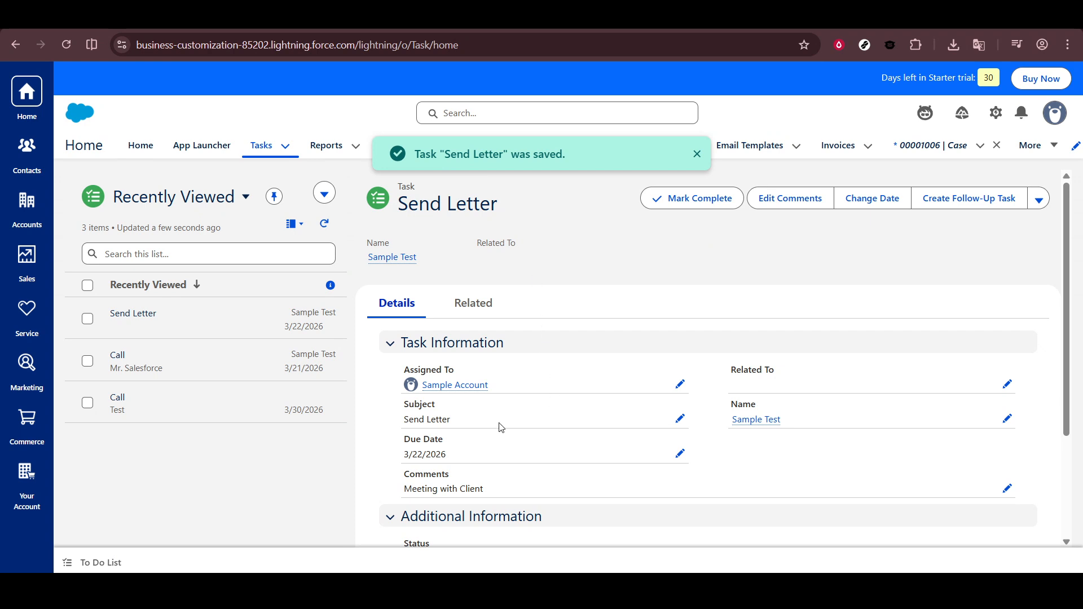
left_click_drag(445, 449, 404, 457)
left_click(389, 445)
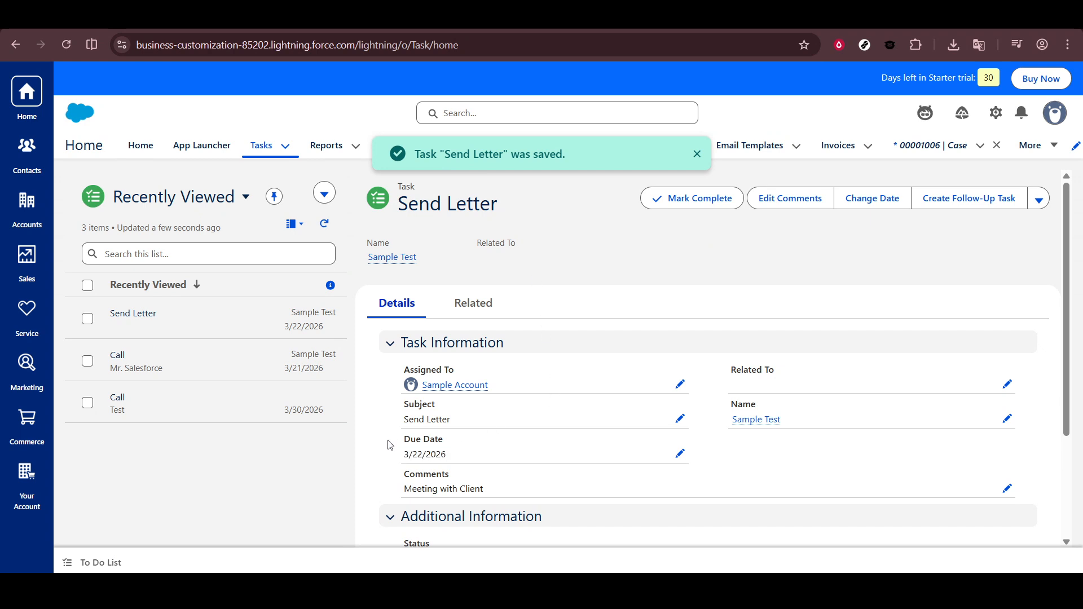
Start a new task, keep its default assignee, and relate it to the first suggested account
left_click(329, 197)
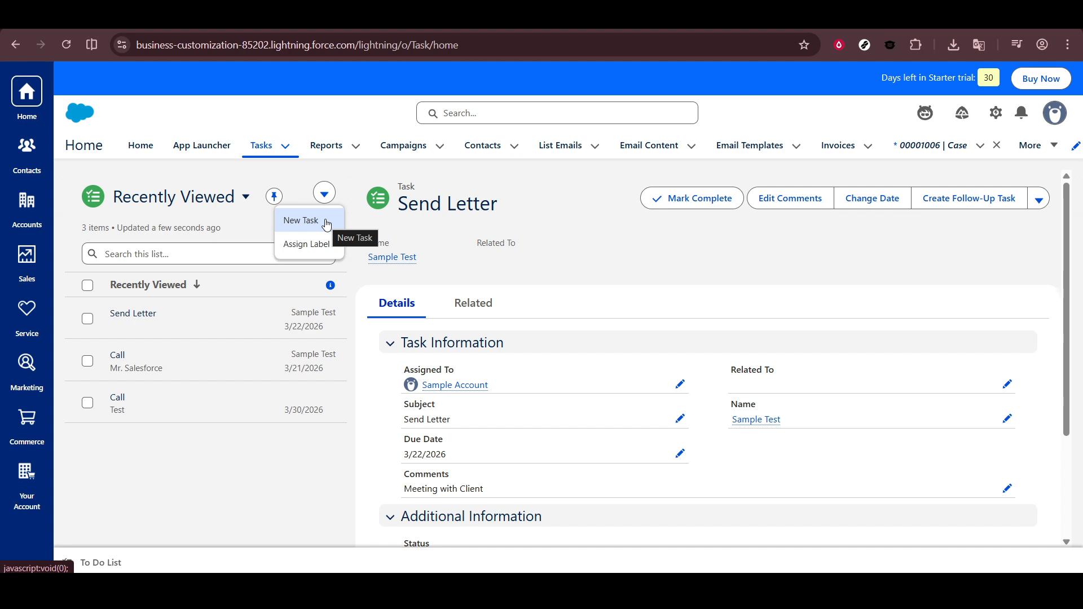
left_click(326, 224)
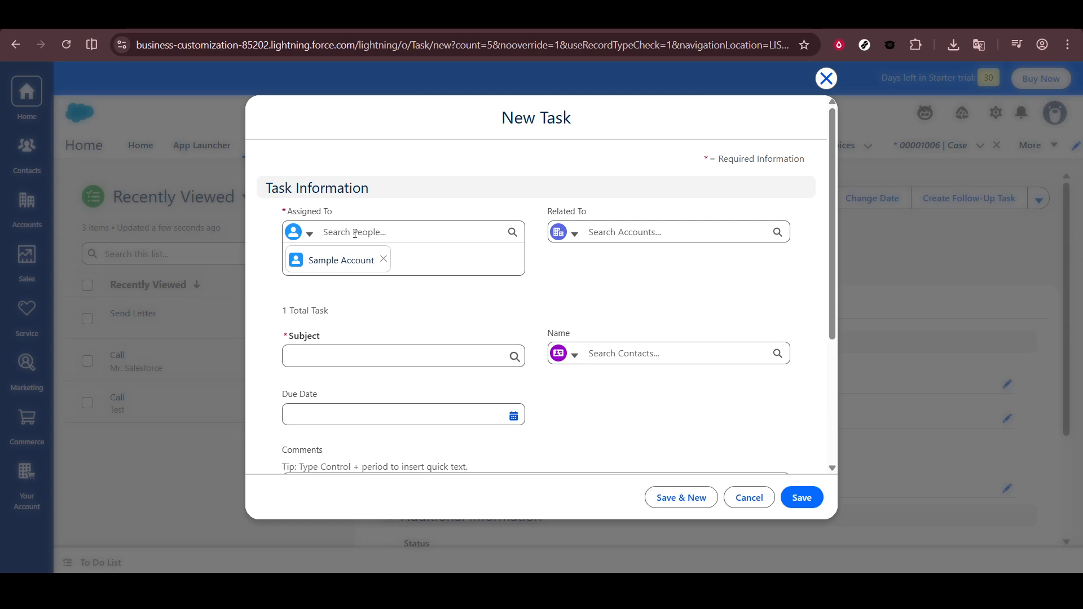
left_click(355, 236)
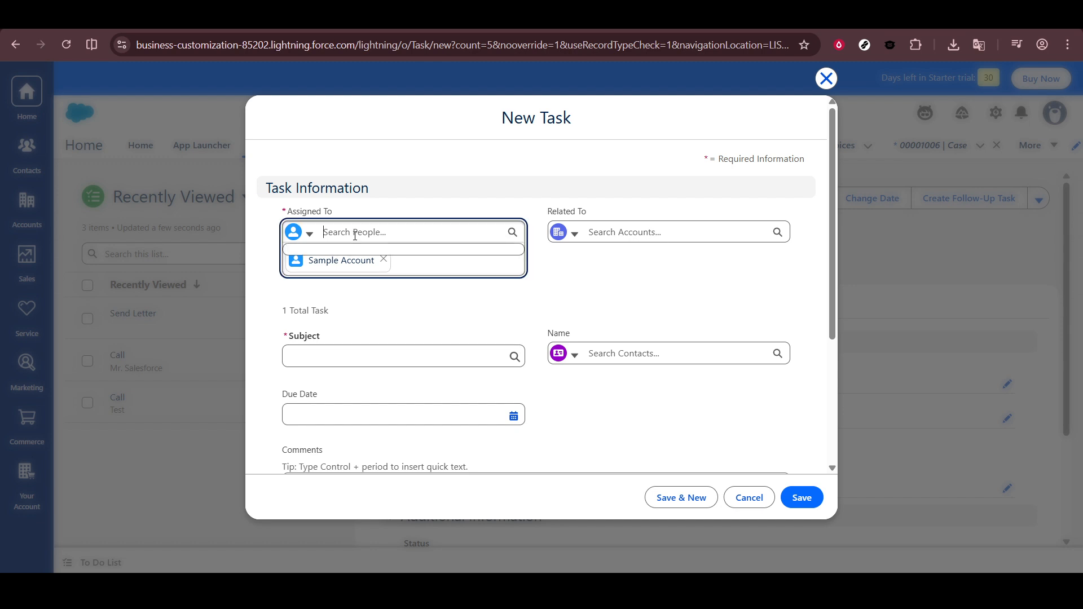
left_click(338, 262)
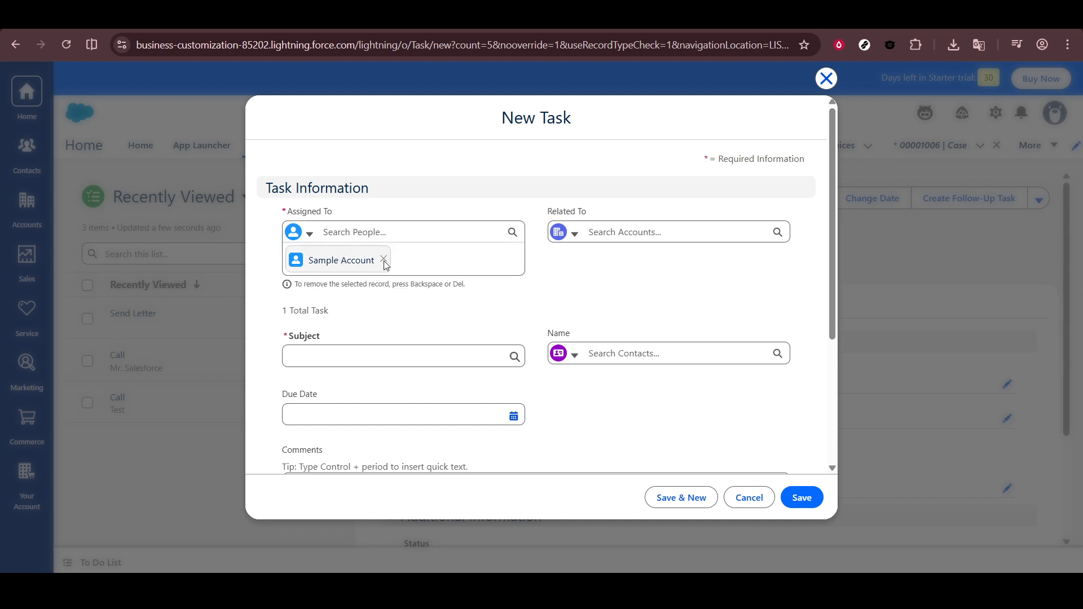
left_click(596, 234)
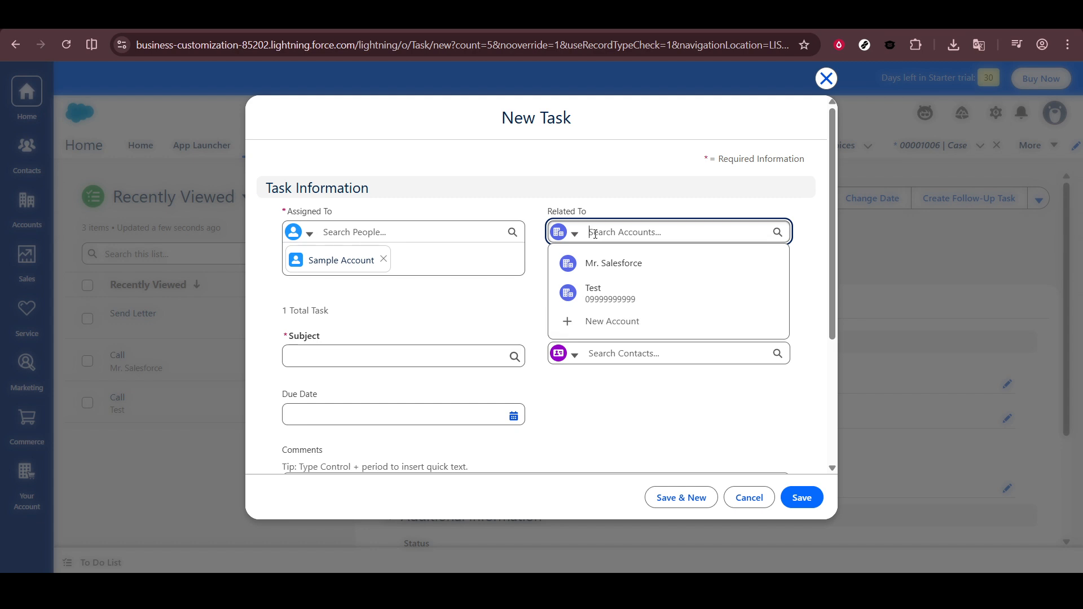
left_click(611, 275)
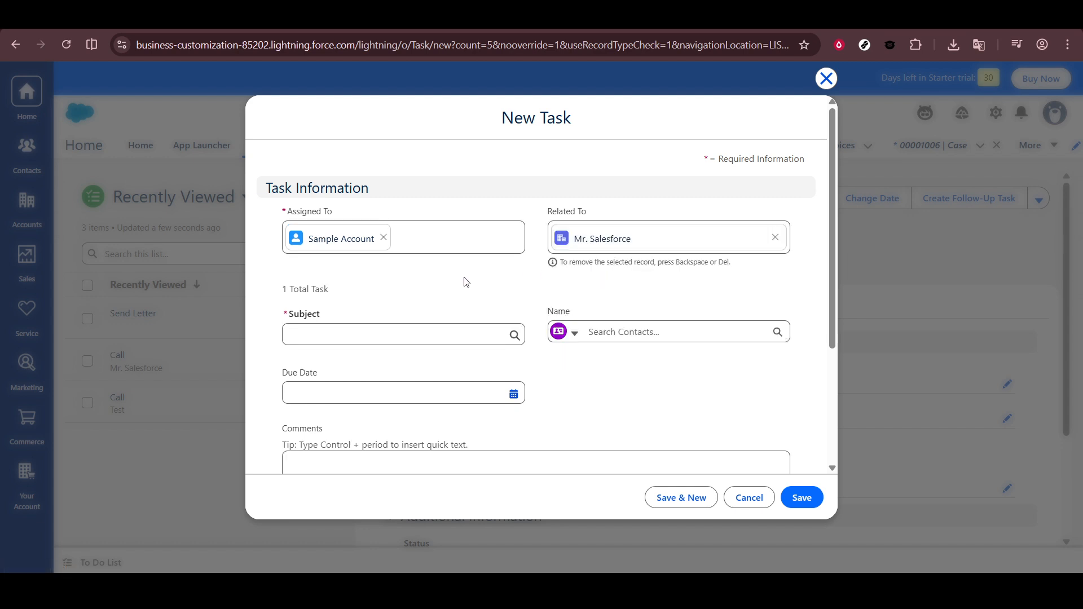
left_click(436, 273)
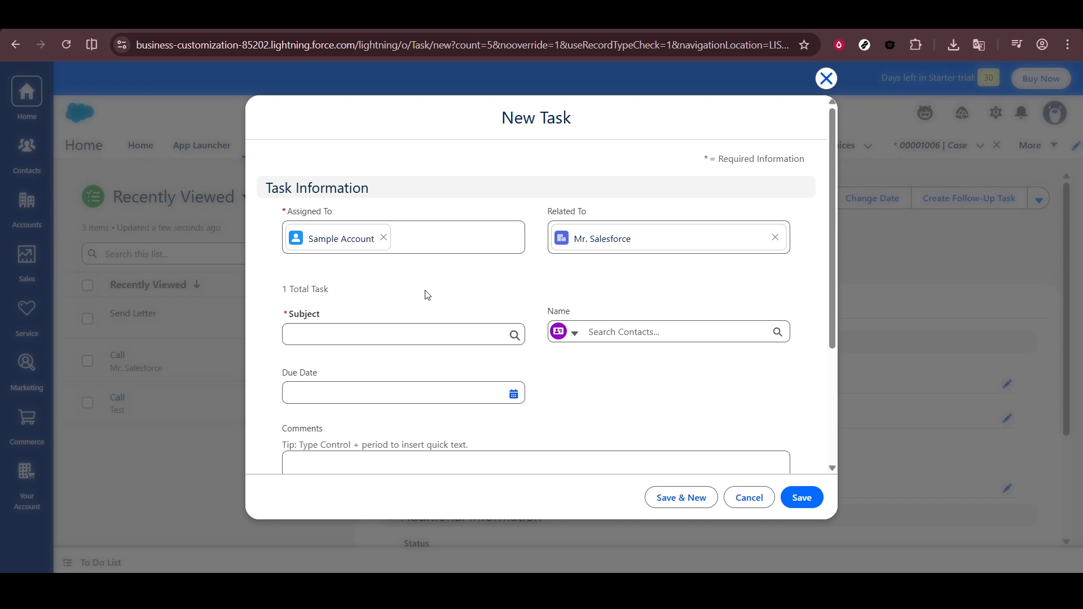
Set the new task's subject to Call and add the first suggested contact as its name
left_click(402, 334)
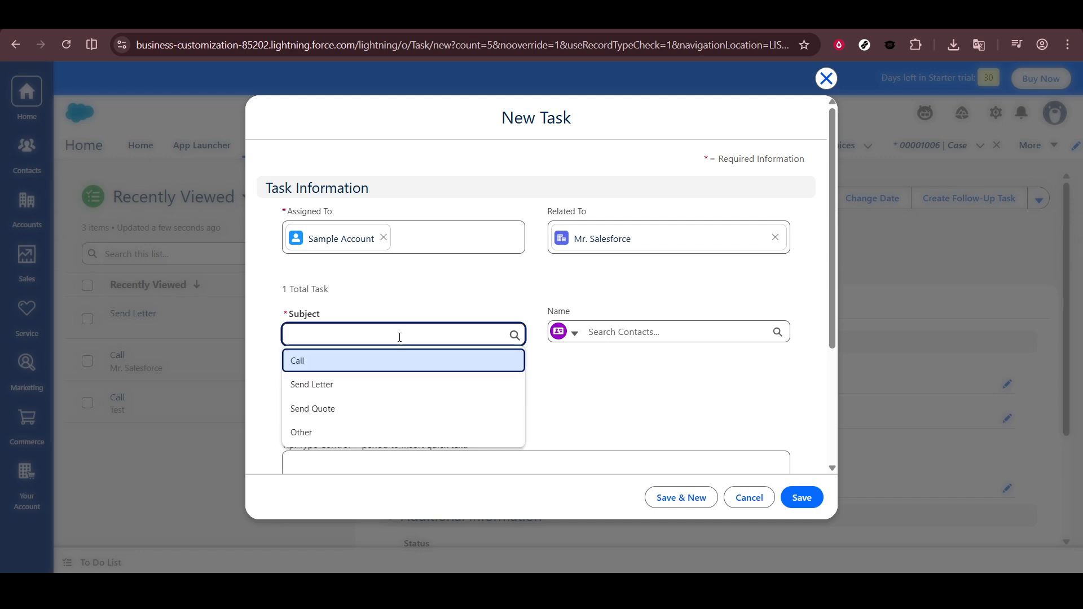
left_click(376, 368)
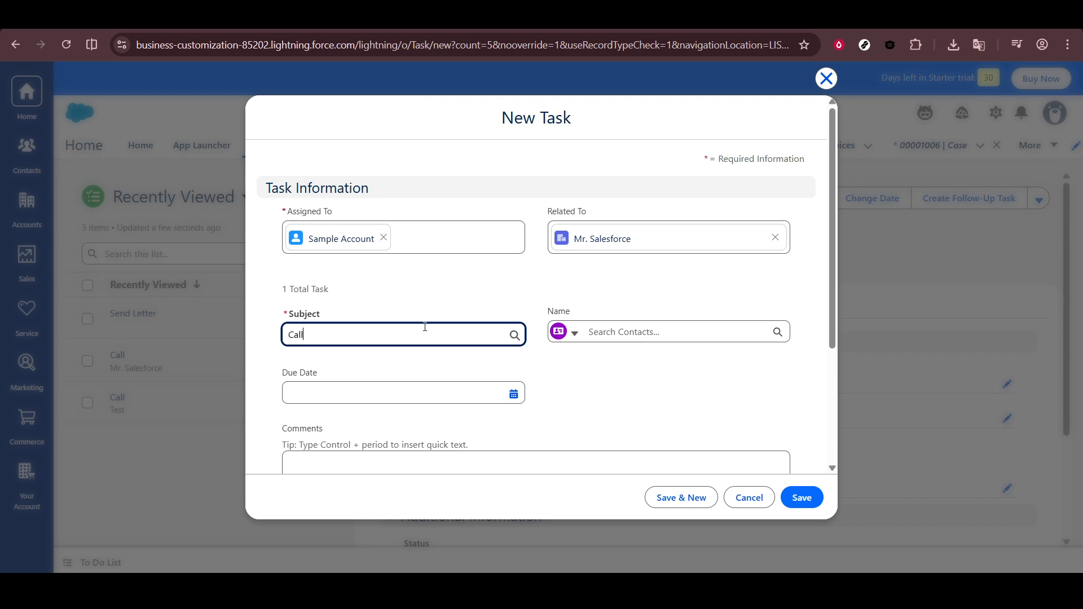
left_click(663, 294)
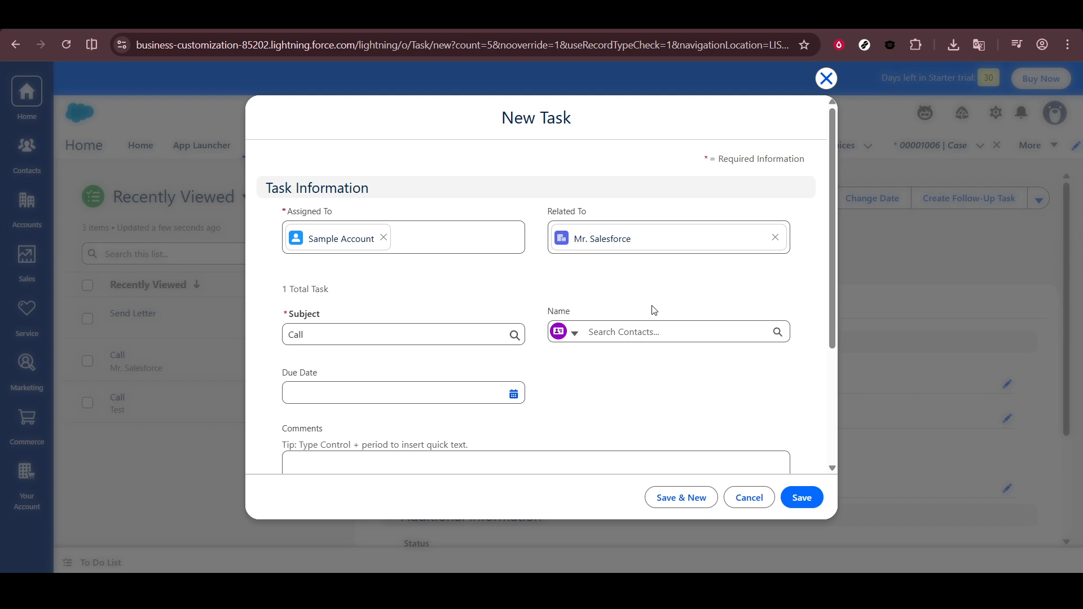
left_click(617, 336)
left_click(617, 358)
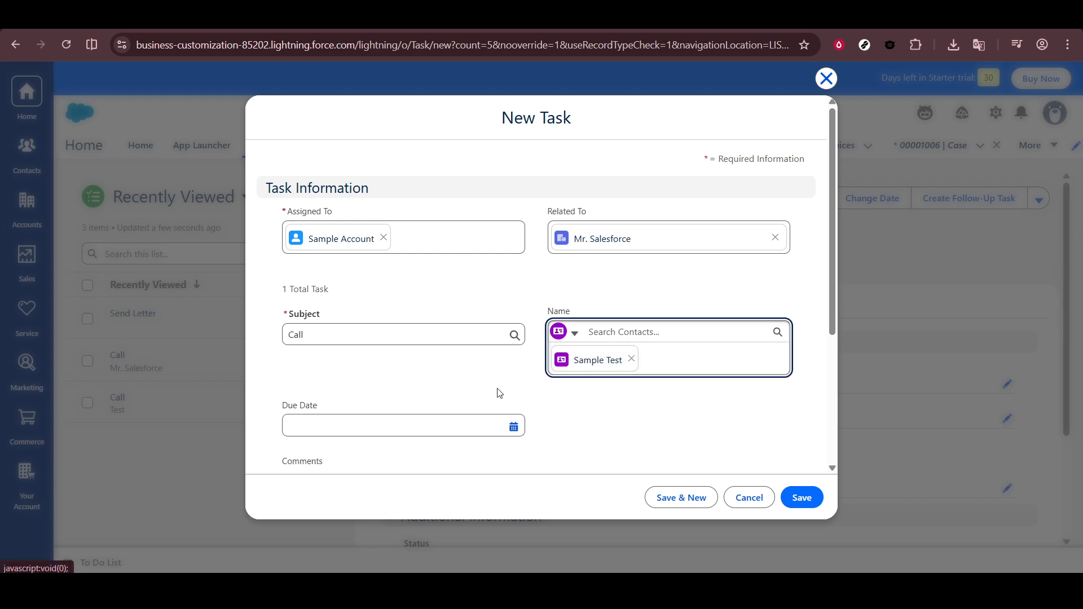
Set the new task's due date to 3/21/2026 and enter the comment "call 10am"
left_click(398, 426)
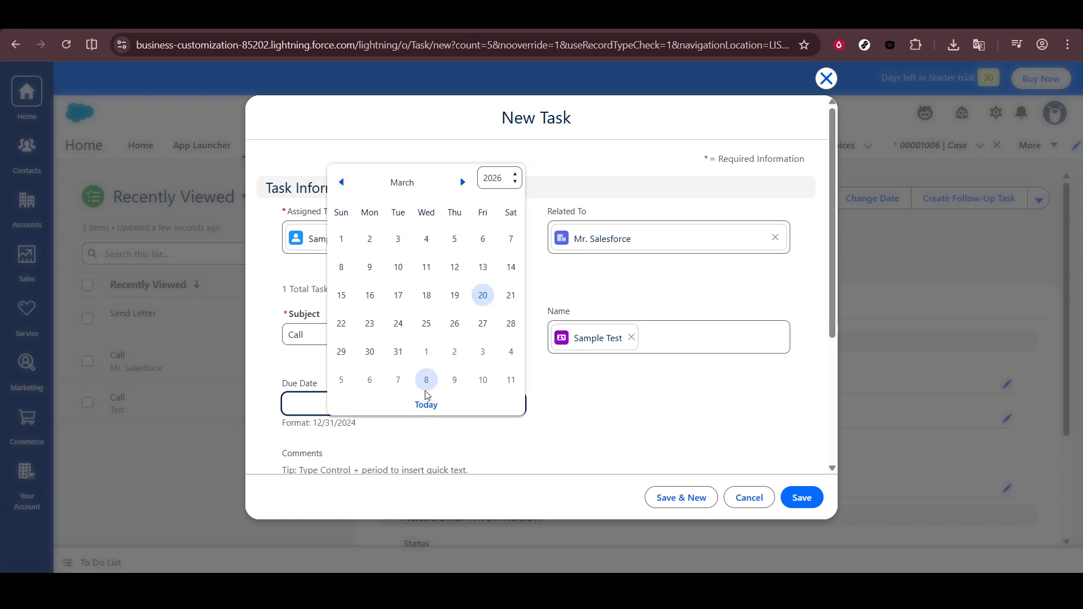
left_click(511, 295)
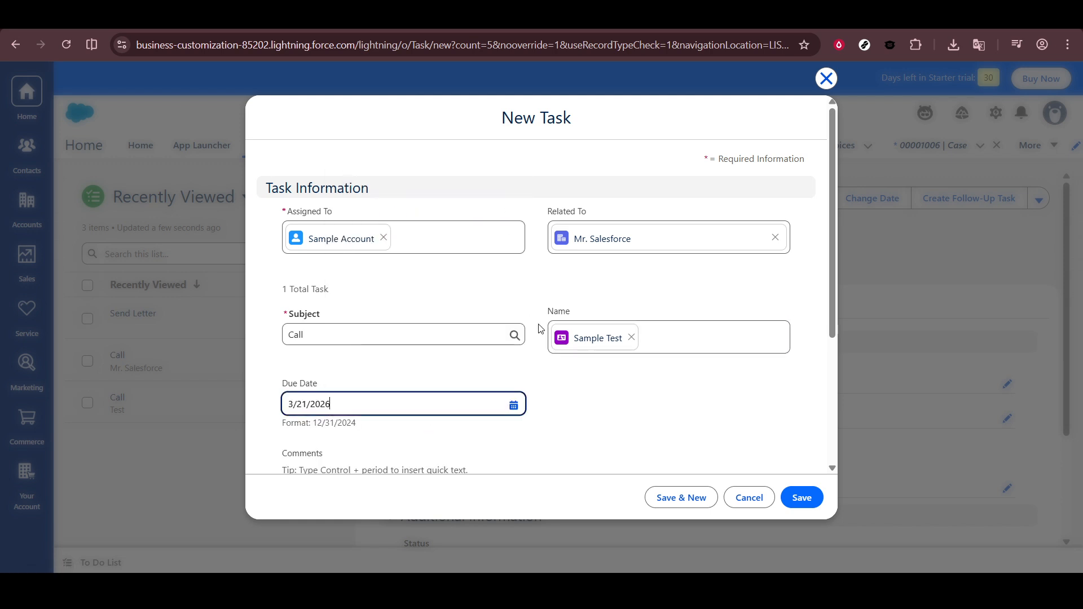
left_click(582, 396)
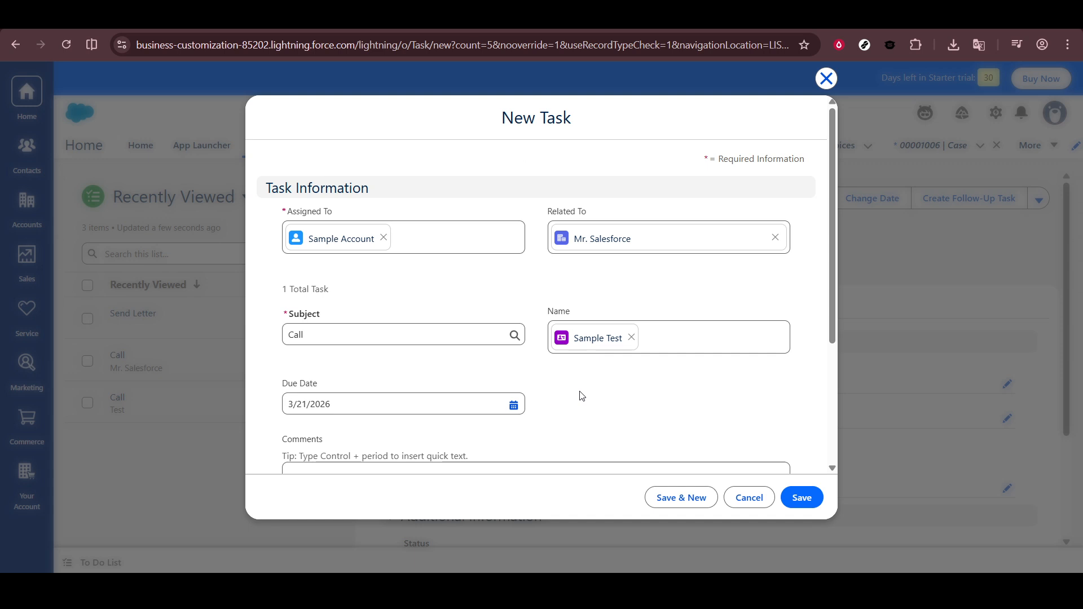
scroll(584, 394, "down", 3)
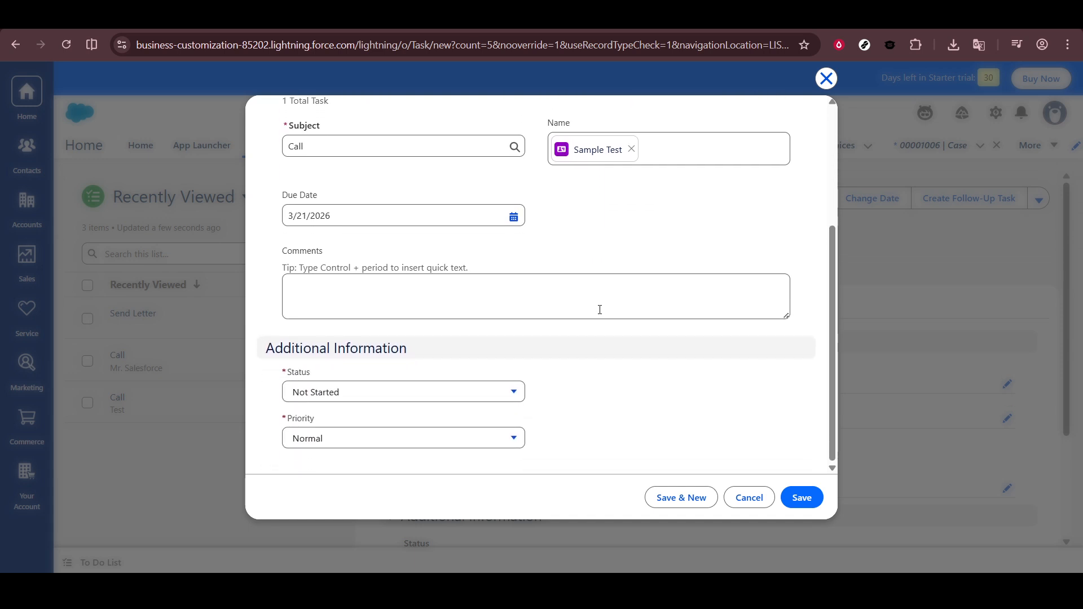
left_click(510, 283)
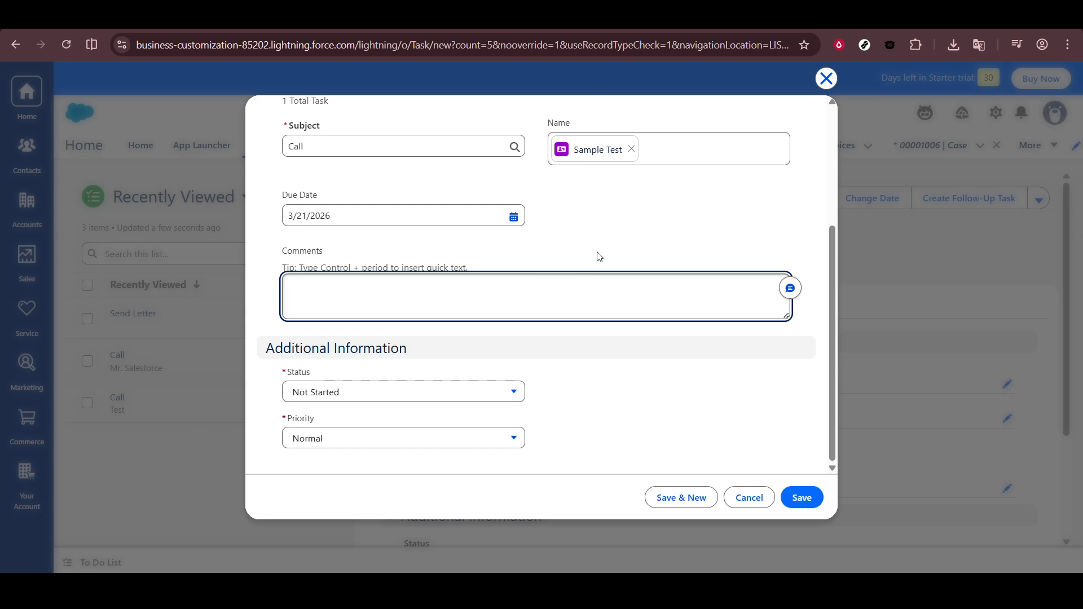
type("call 10am")
left_click(632, 362)
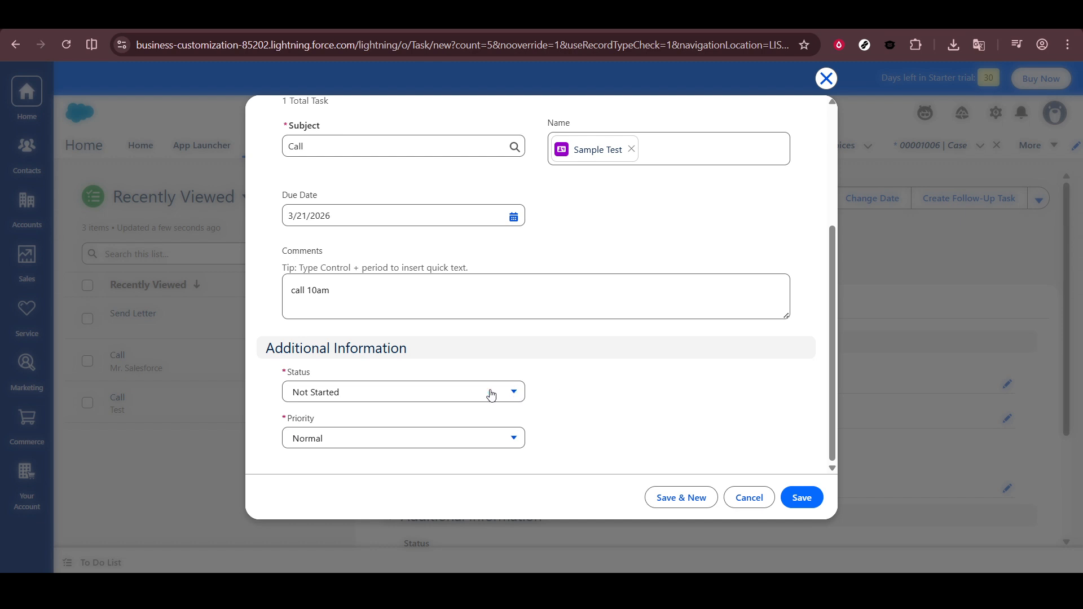
Set the new task's status to In Progress and its priority to High, and save the task
left_click(429, 404)
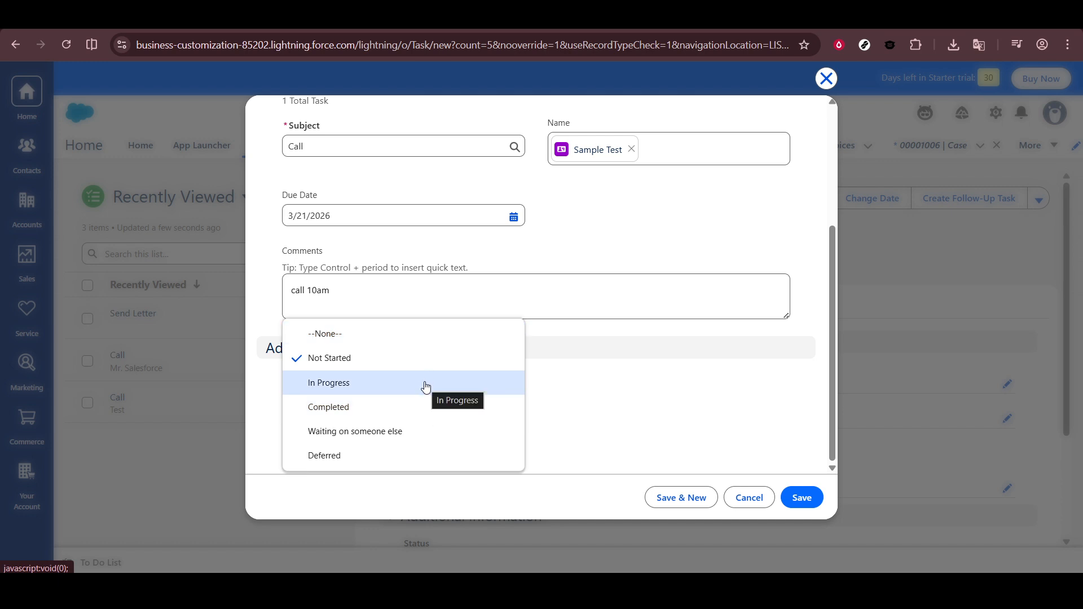
left_click(426, 387)
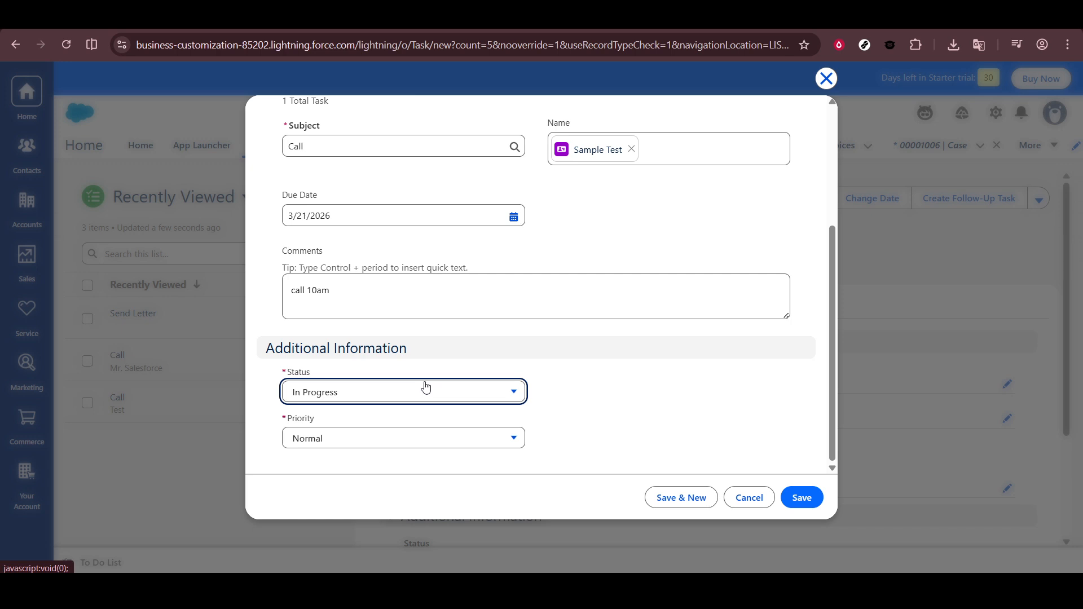
left_click(411, 424)
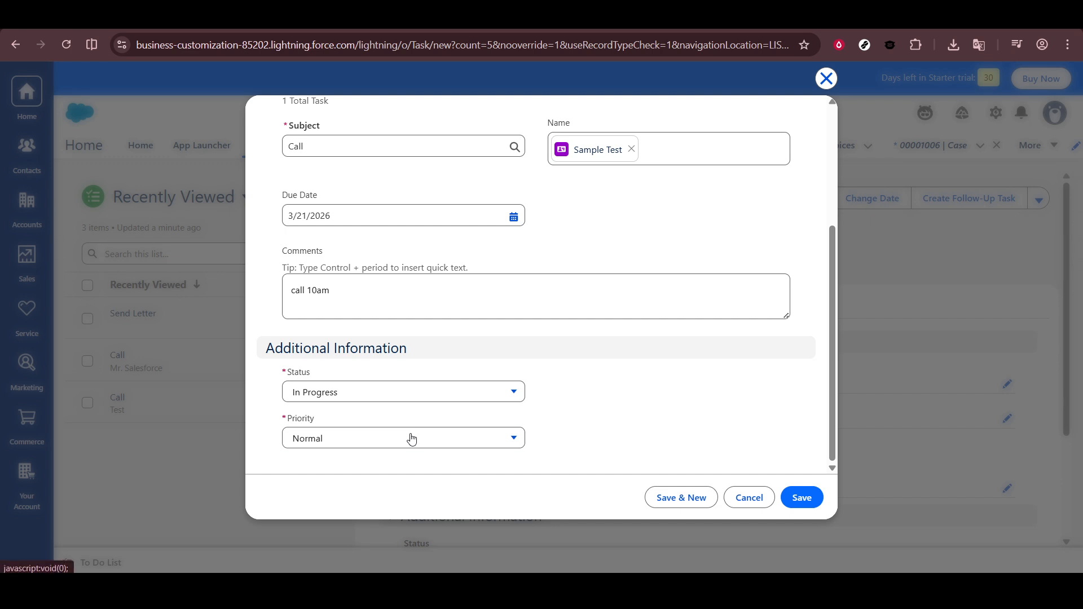
left_click(411, 438)
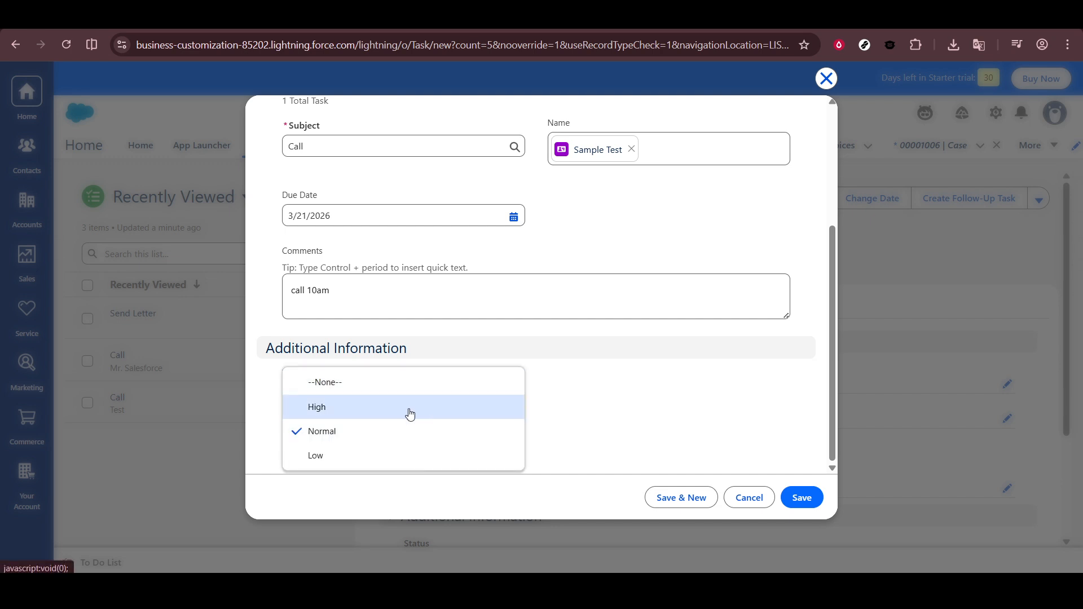
left_click(409, 412)
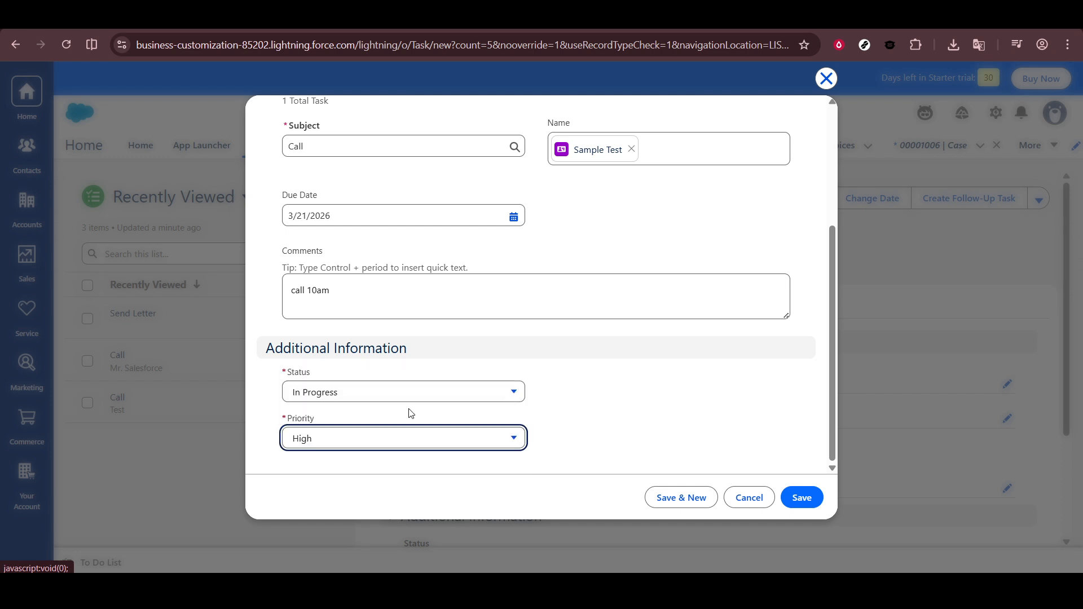
left_click(580, 421)
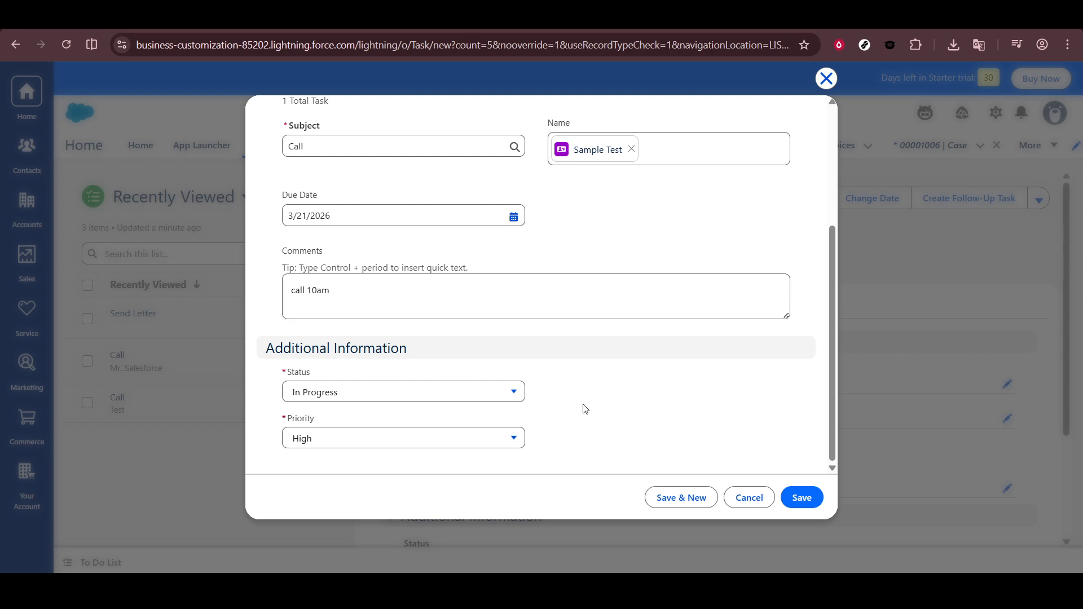
left_click(742, 499)
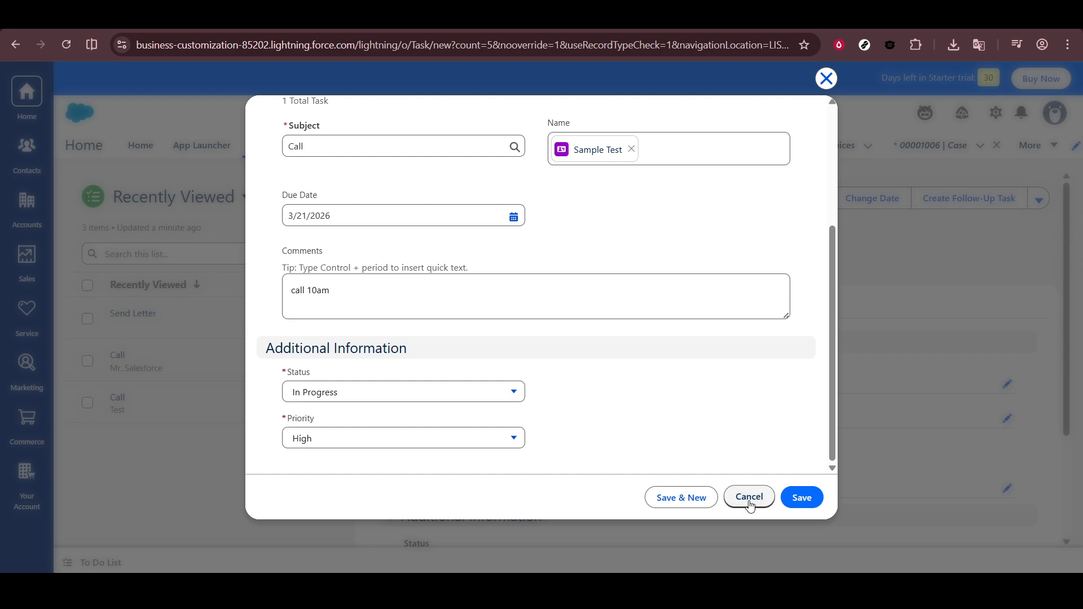
left_click(797, 498)
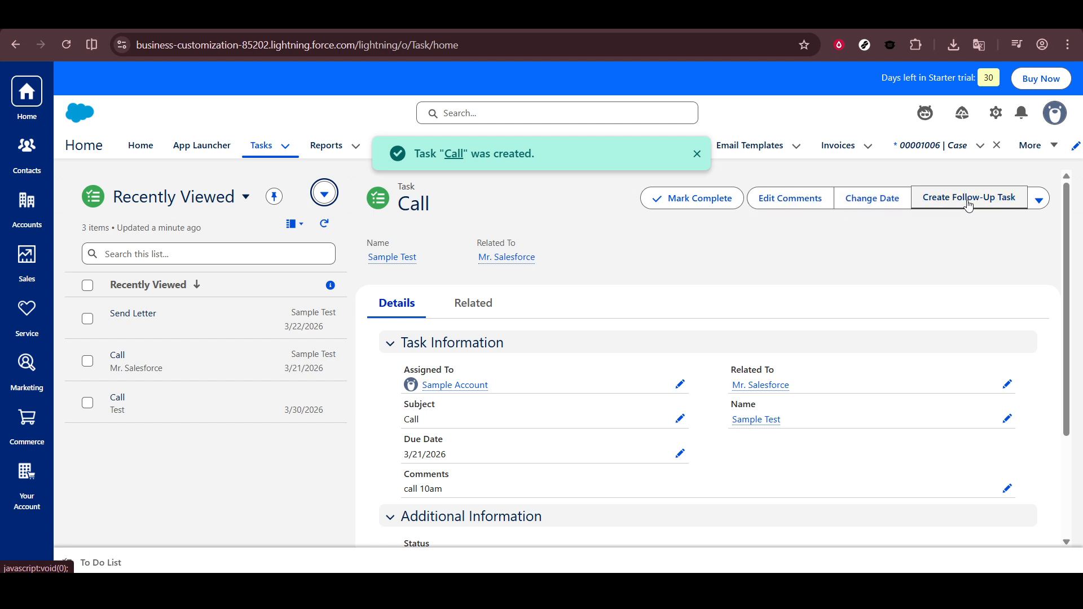
Mark the newly created Call task as complete
left_click(710, 200)
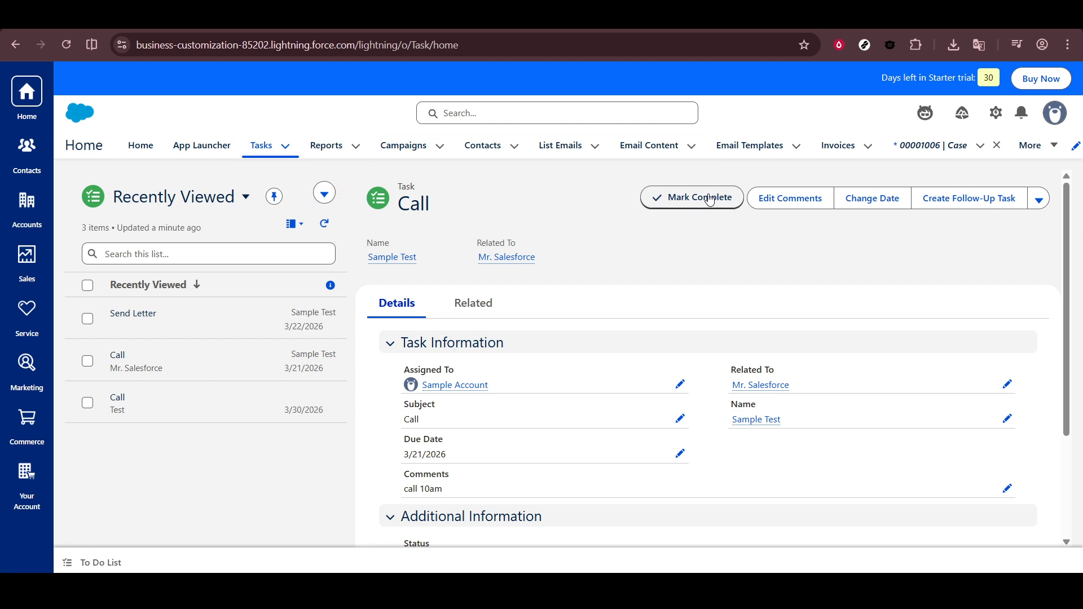